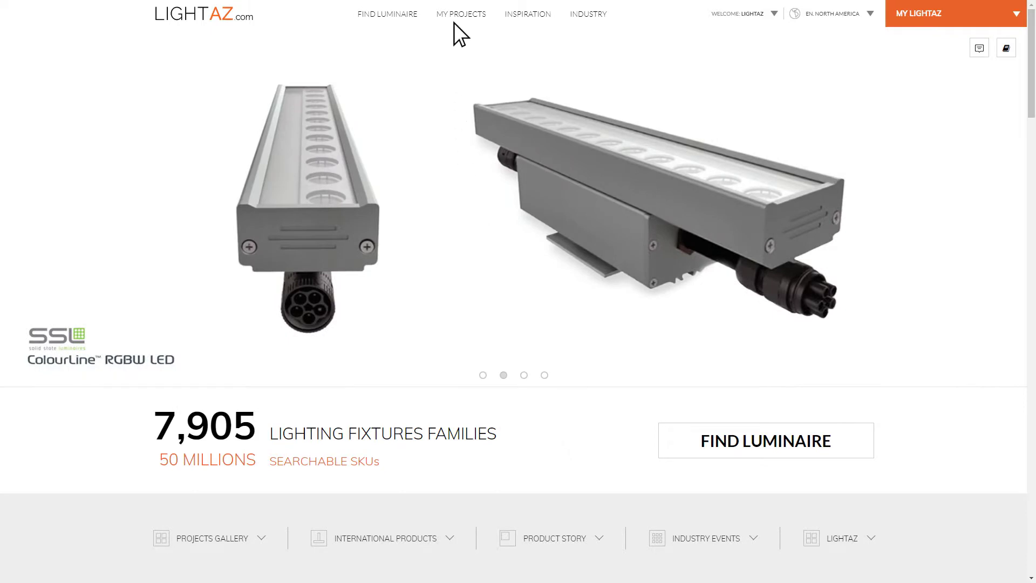
- Create a new project named Hotel A located in Chicago, IL, and open its project page
click(455, 17)
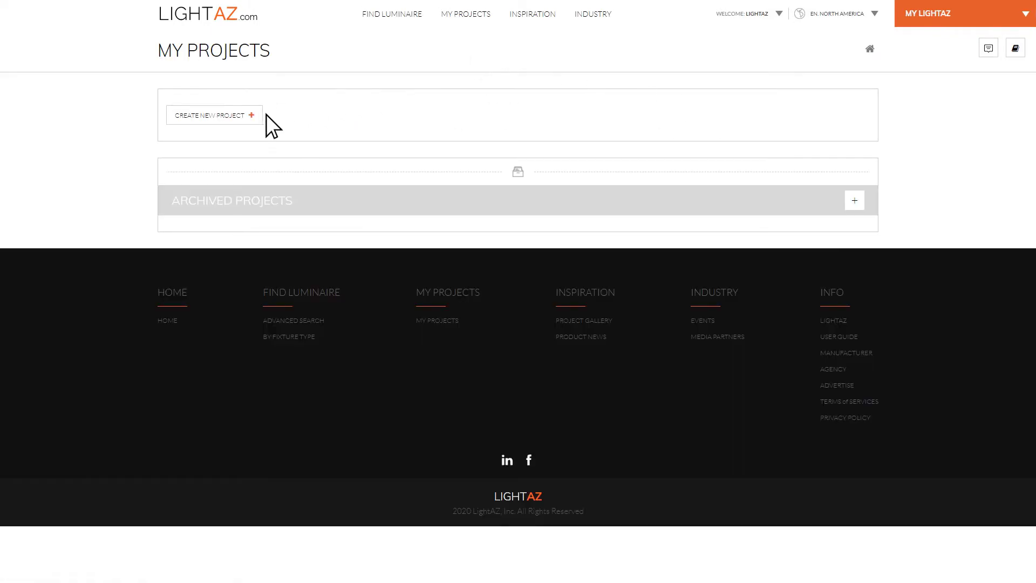
click(245, 116)
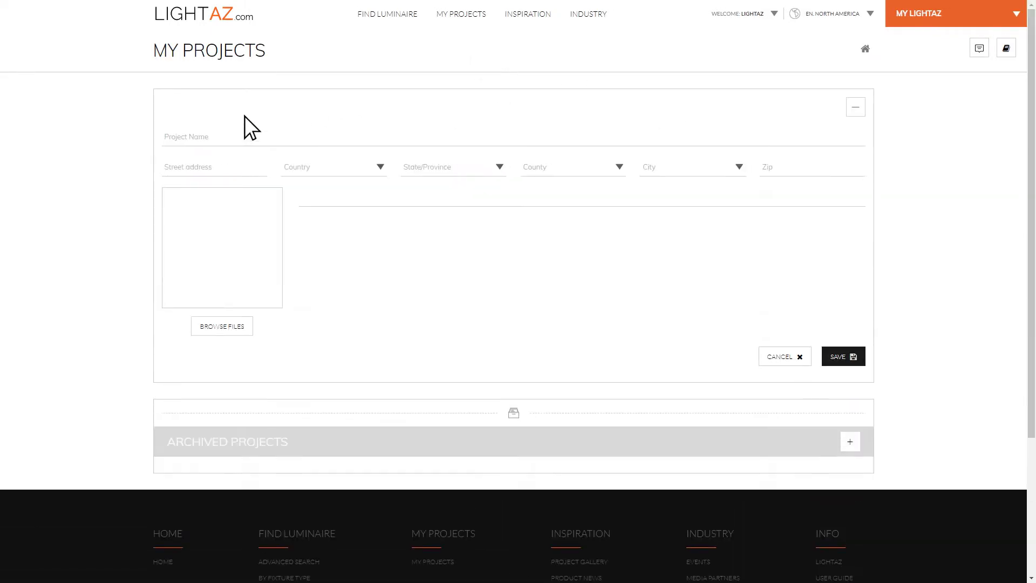
click(267, 140)
text(H)
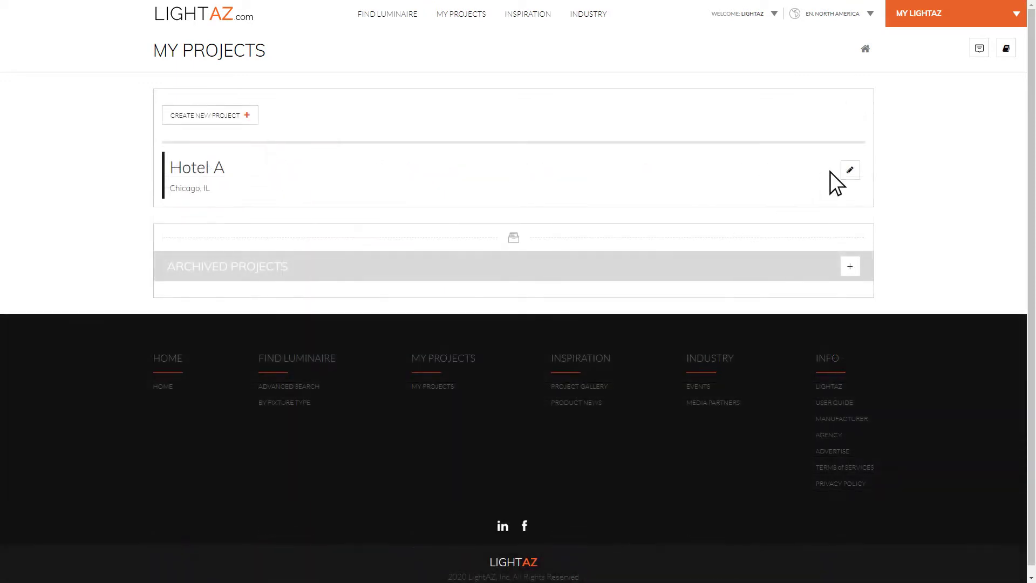
click(840, 171)
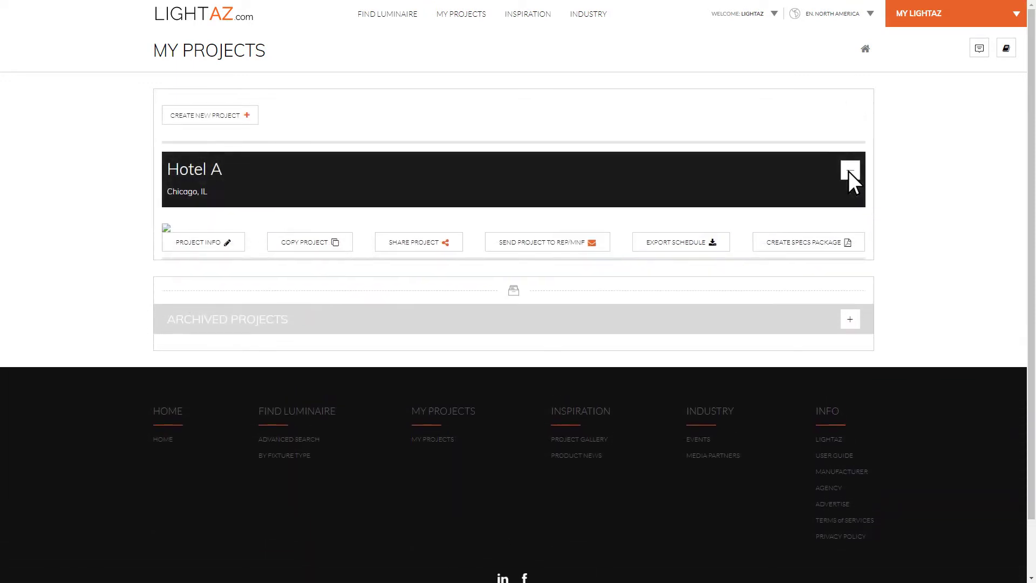
click(849, 170)
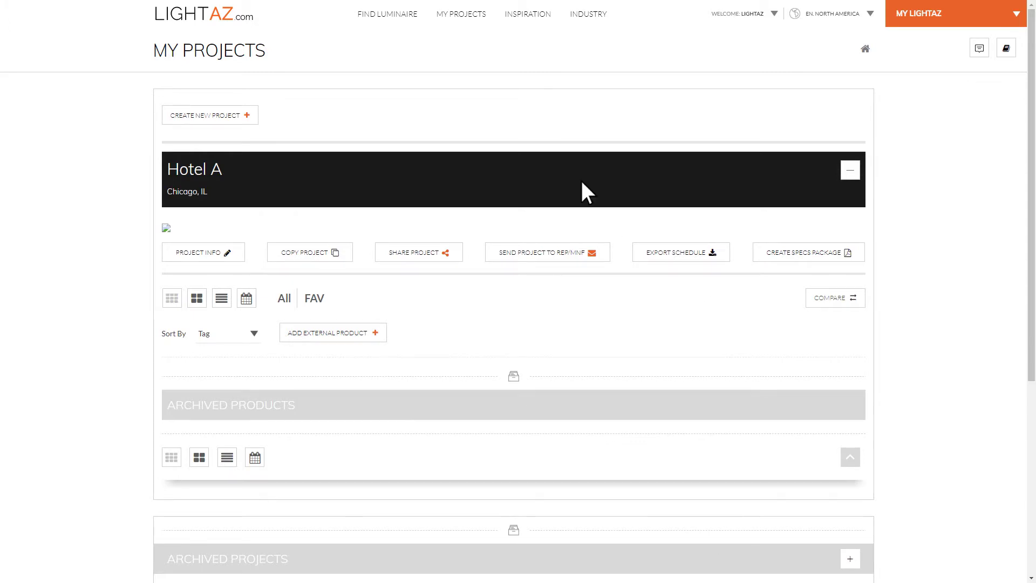
- Filter the luminaires by fixture type to Architectural, Large Pendant, with the Round shape
click(407, 16)
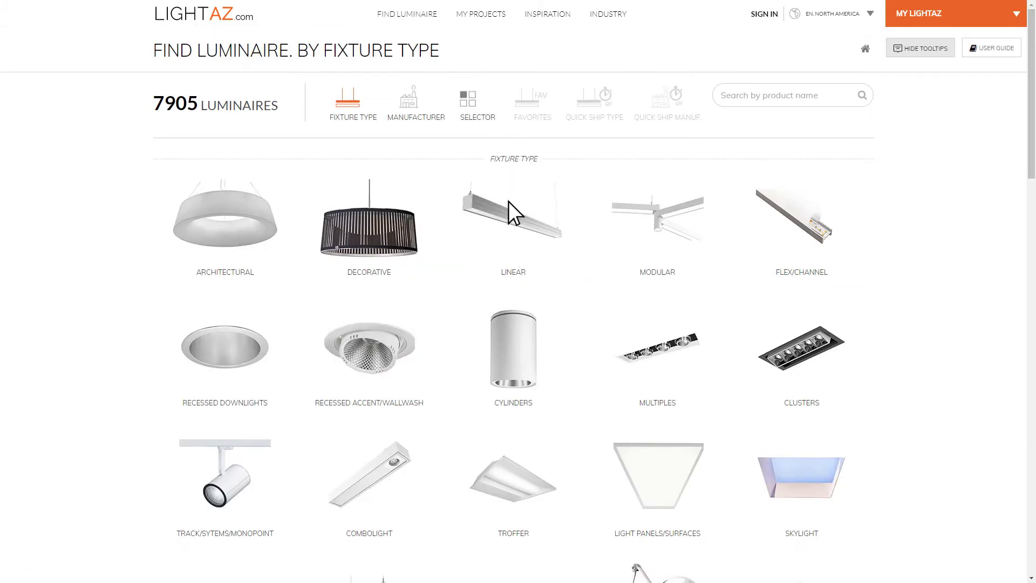
click(214, 186)
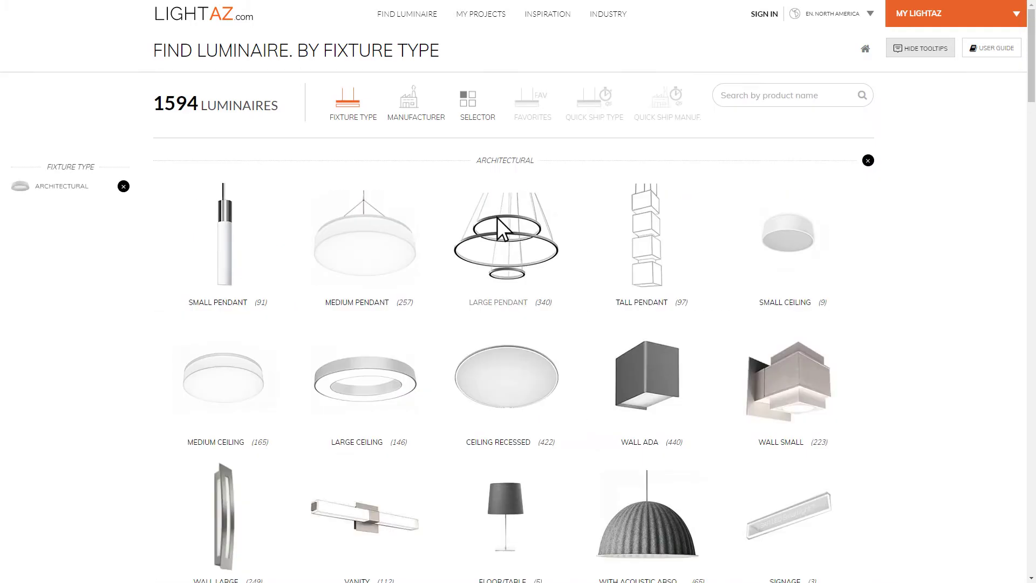
click(506, 228)
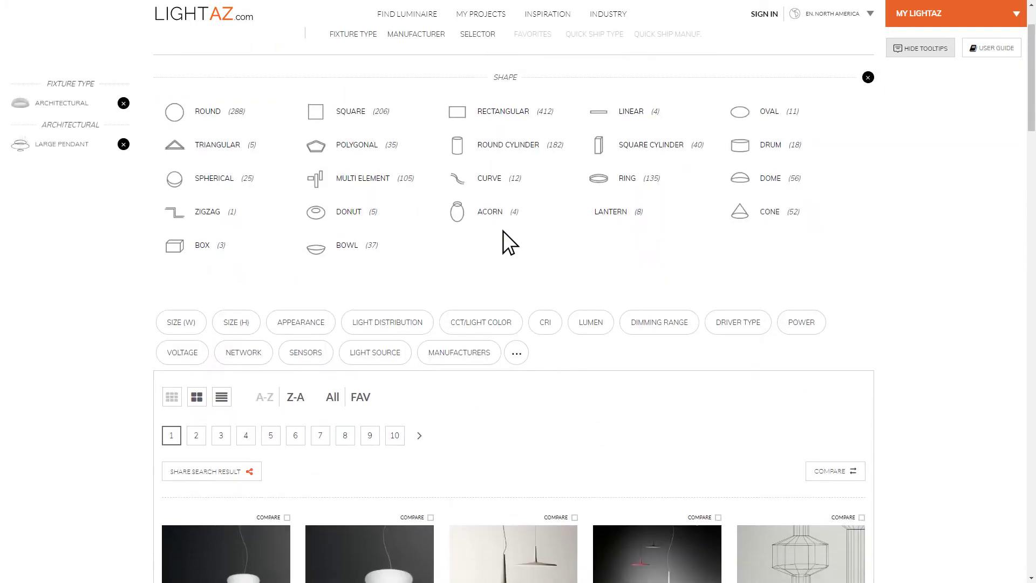
click(200, 112)
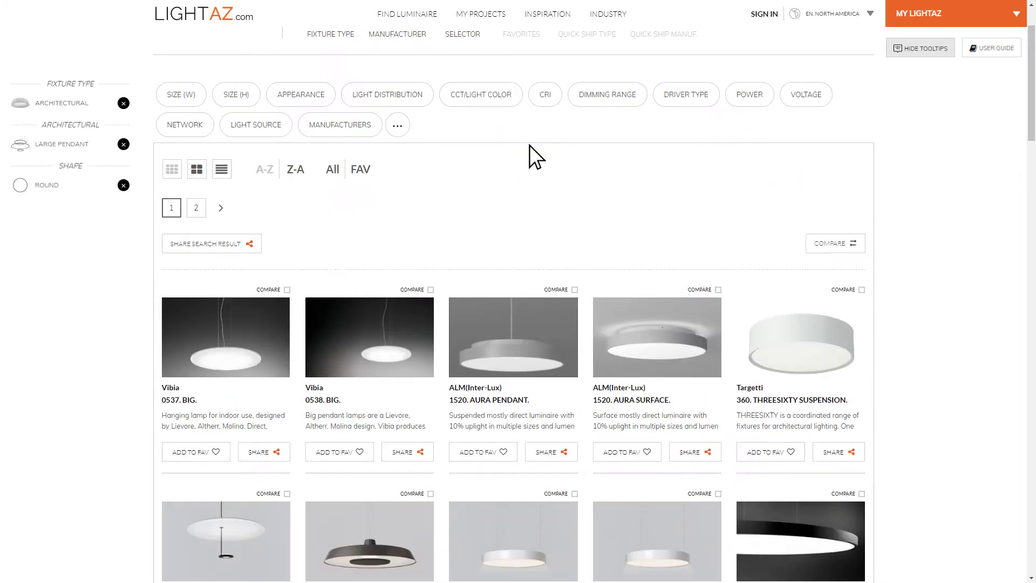
- Browse the filtered pendants and open the product details of Sattler's HIGHMOON FLAT
scroll(529, 145, down, 10)
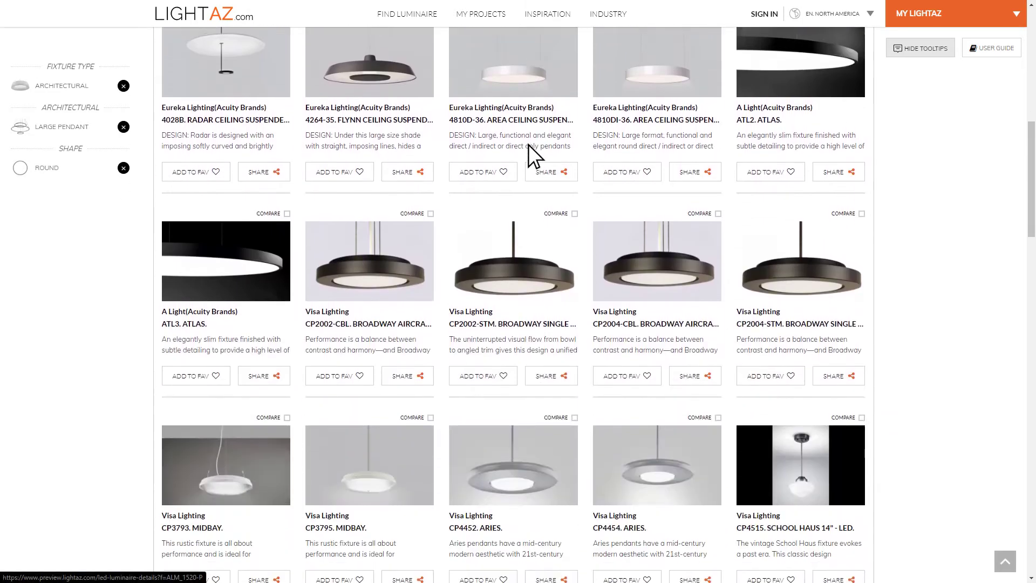
scroll(529, 145, down, 7)
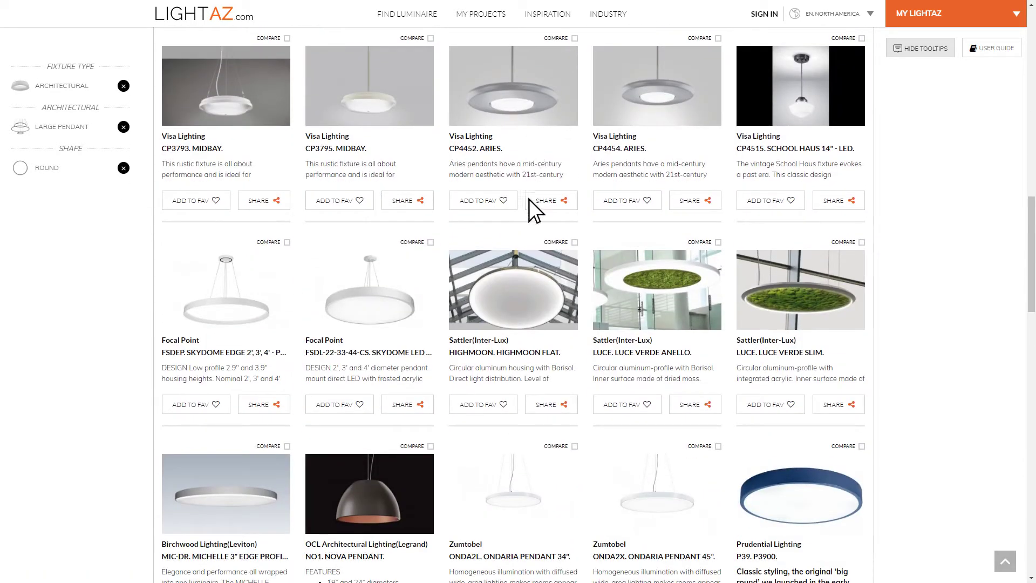
click(543, 304)
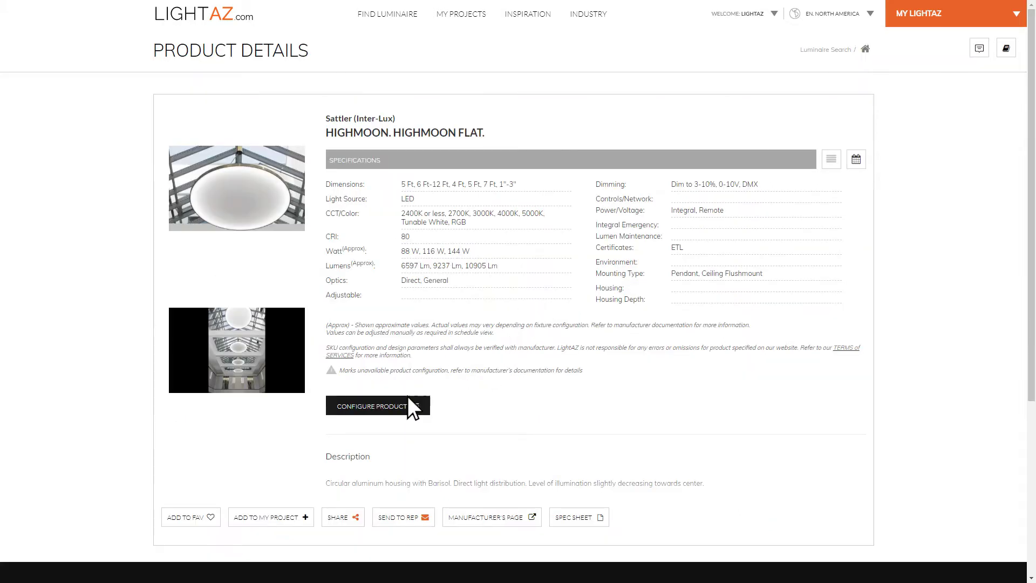
click(388, 408)
scroll(519, 345, down, 3)
scroll(519, 344, down, 1)
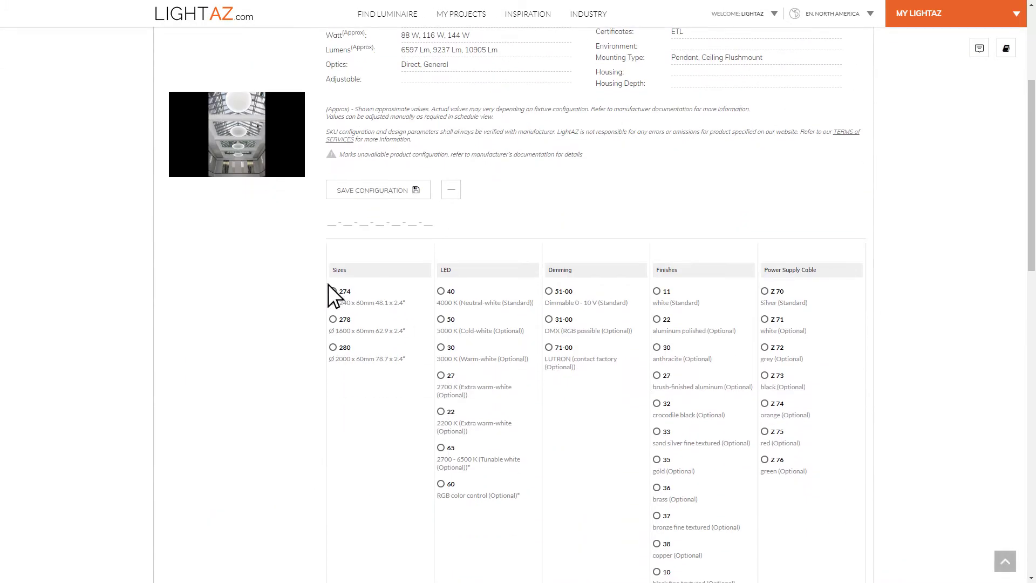
click(367, 295)
click(477, 295)
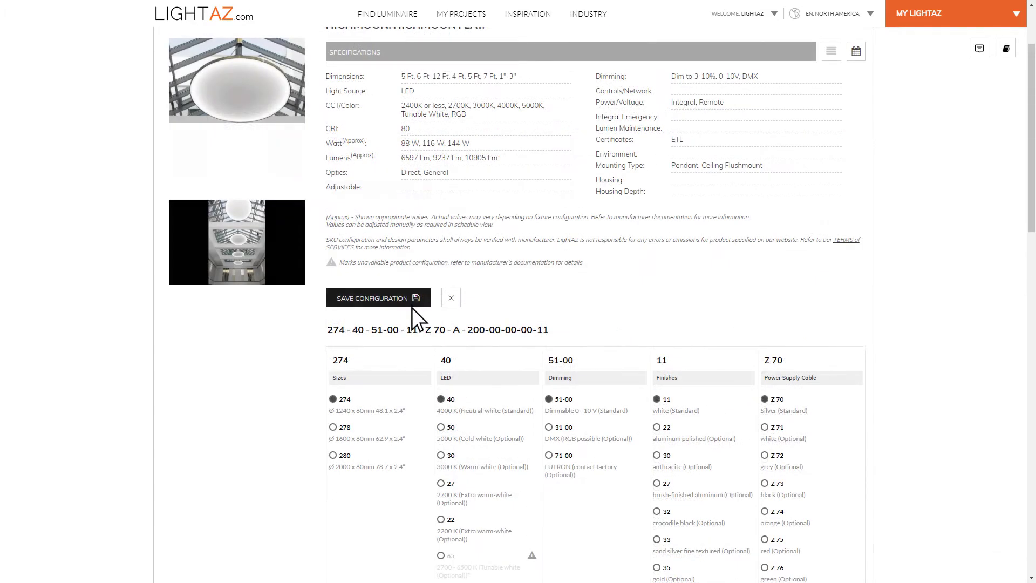
click(411, 302)
click(399, 299)
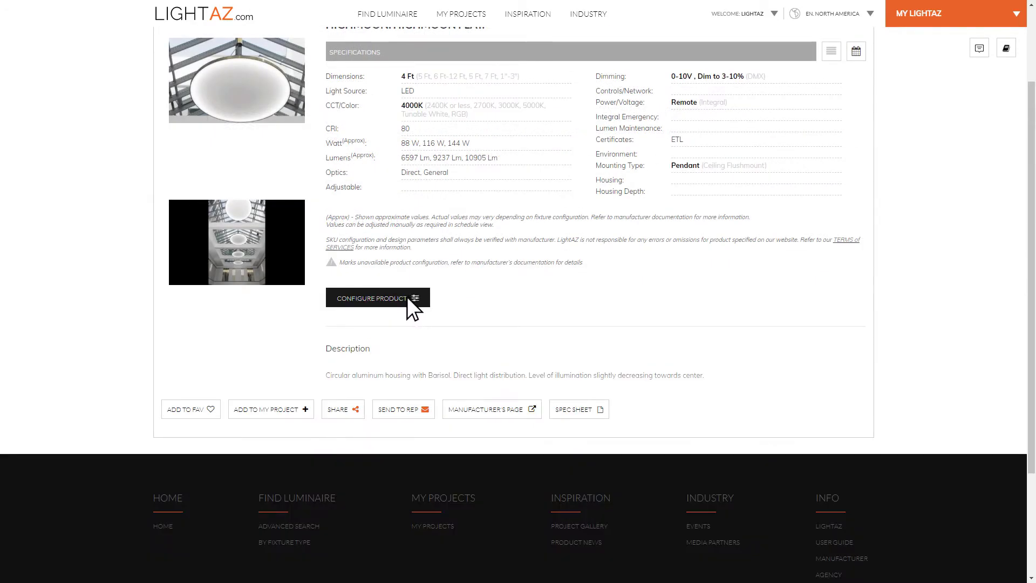
- Add the configured HIGHMOON FLAT luminaire to the Hotel A project
click(279, 410)
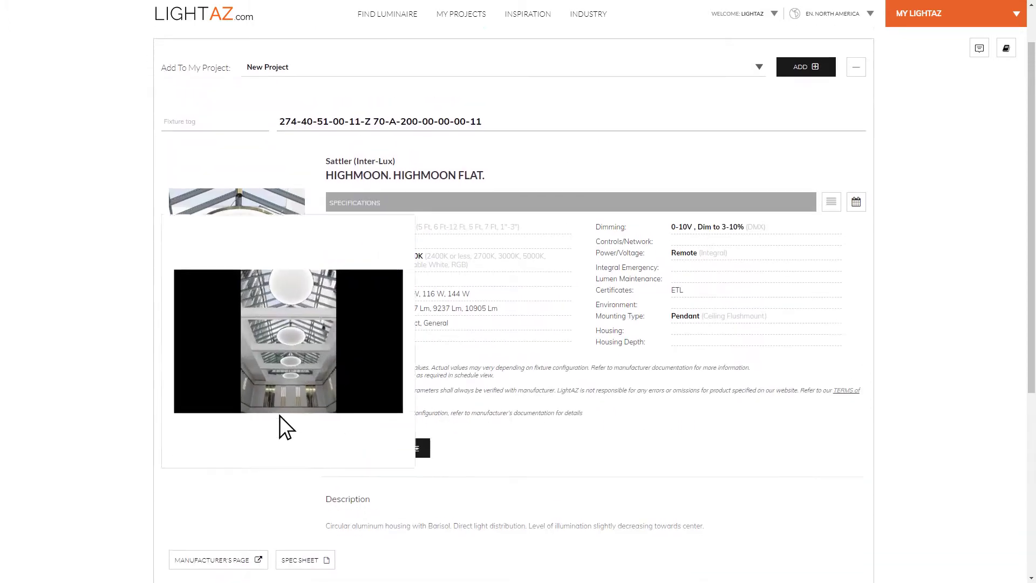
click(374, 123)
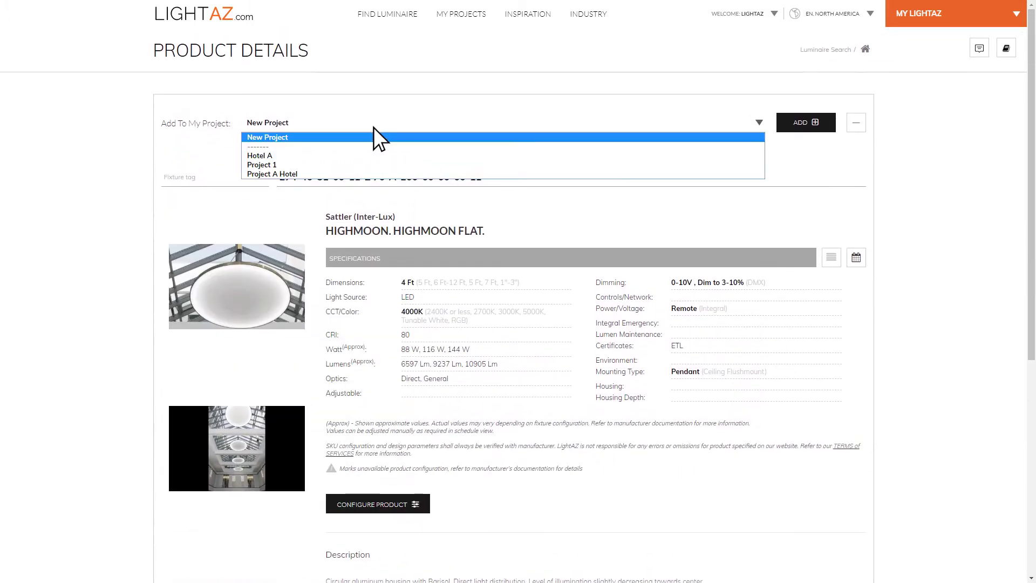
click(362, 156)
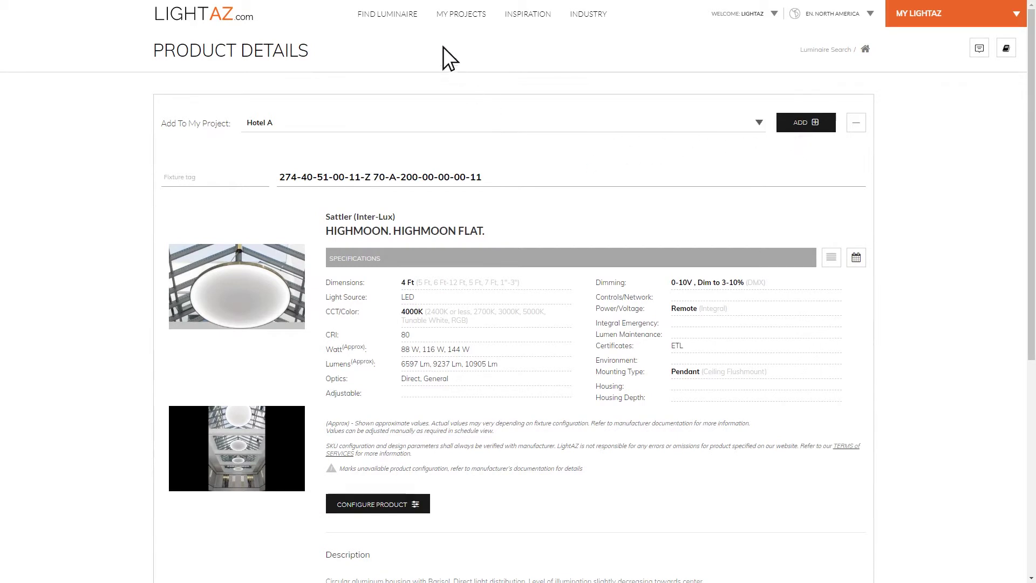
- Open the Hotel A project and examine the blank form for adding an external product
click(451, 11)
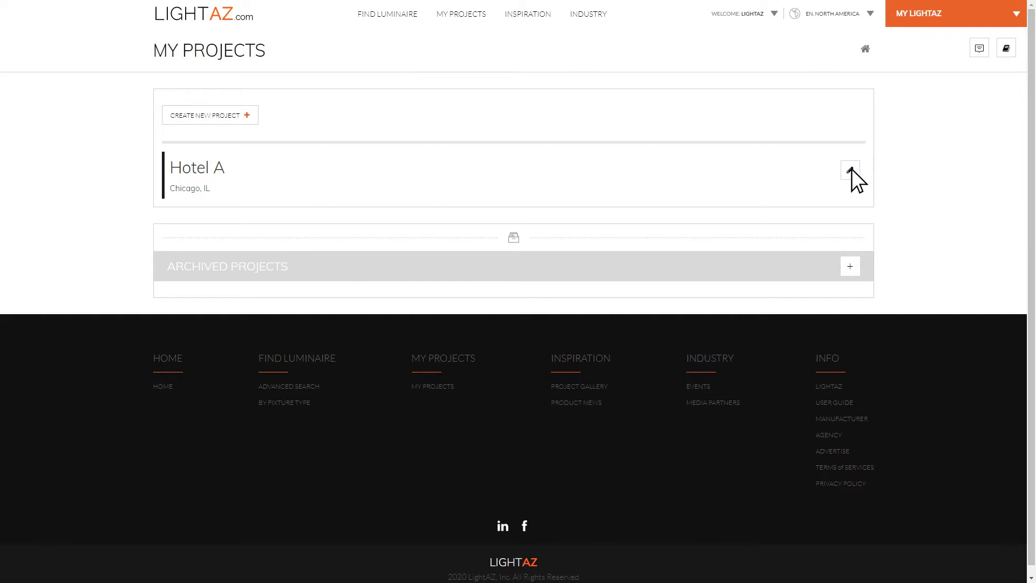
click(851, 170)
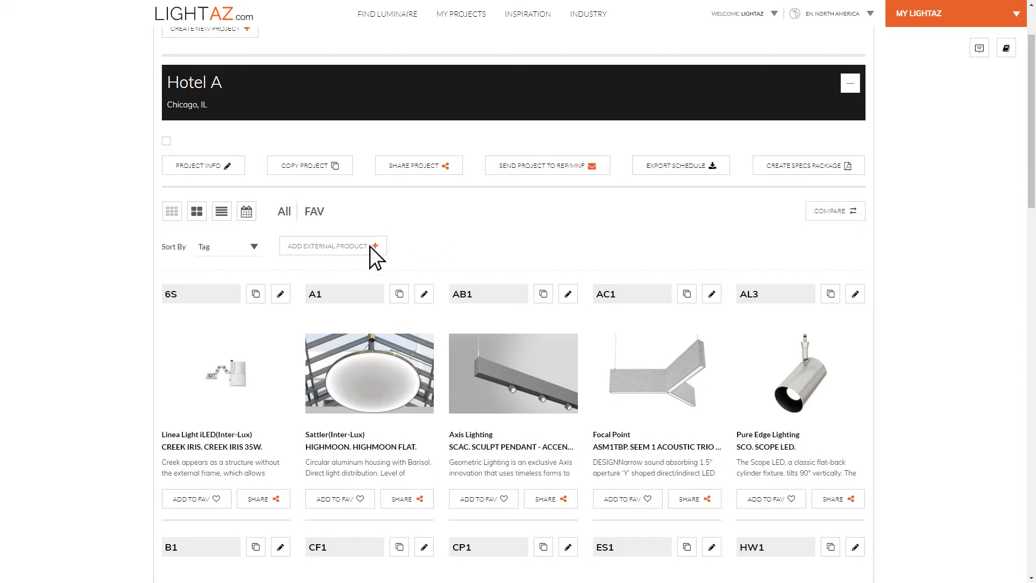
click(342, 249)
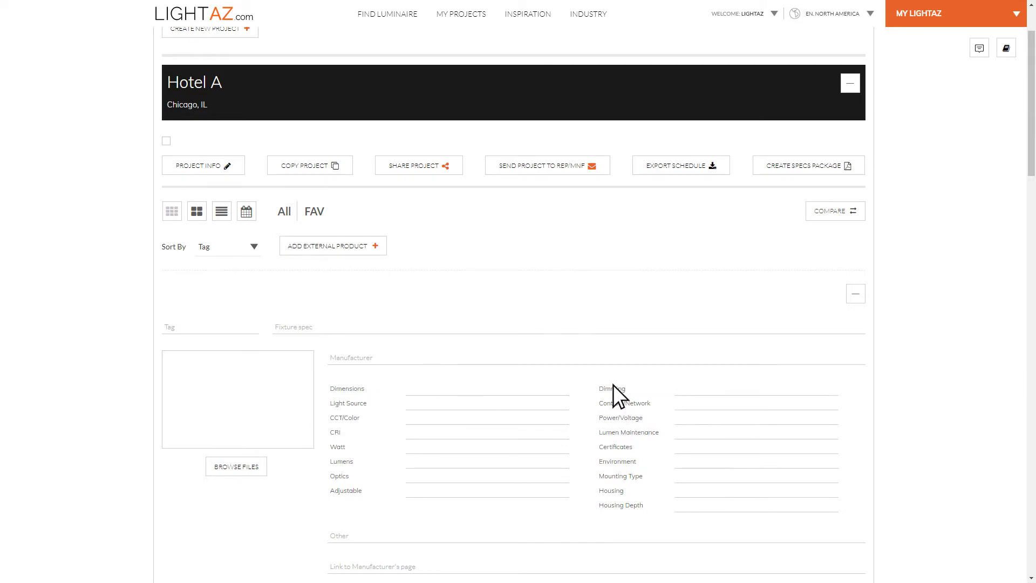
scroll(613, 384, down, 3)
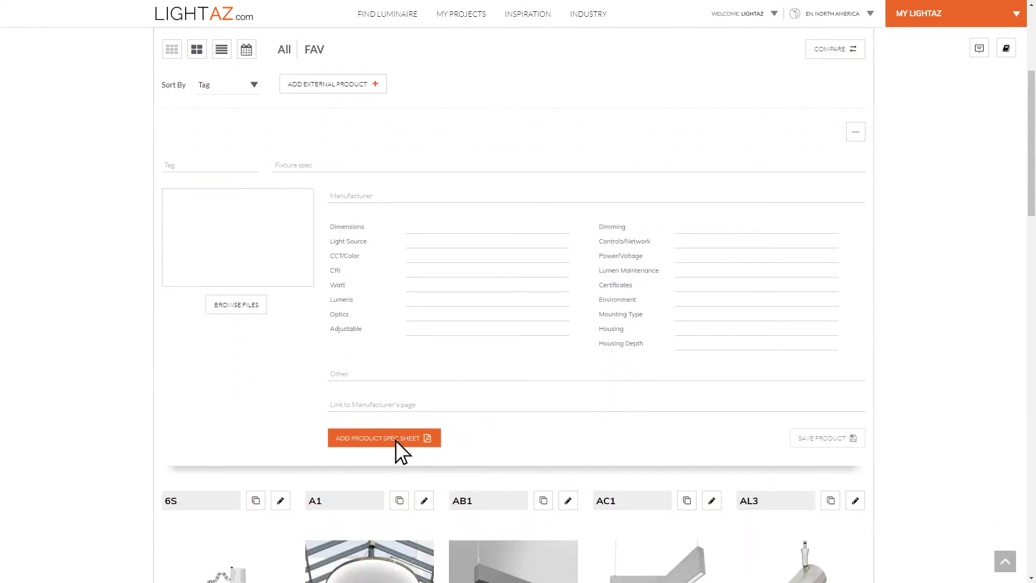
scroll(394, 419, up, 3)
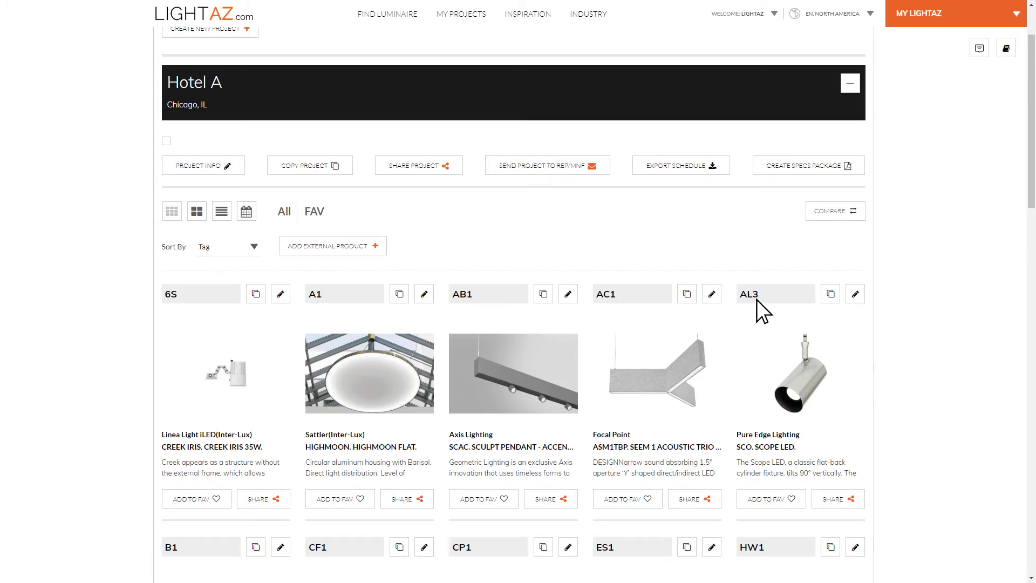
- Review the specifications and configuration options of fixture AC1 in Hotel A, and close its details
click(712, 294)
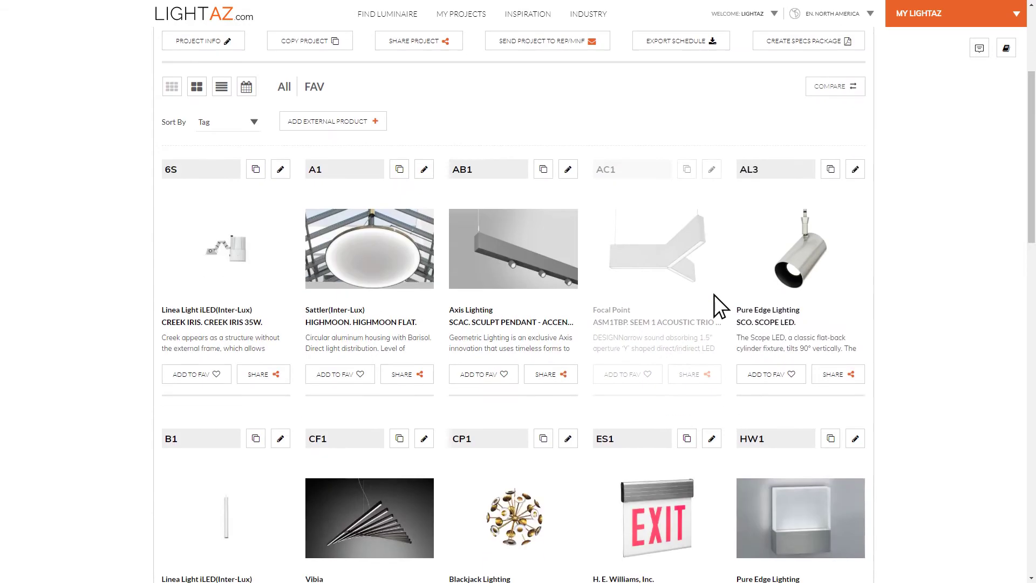
scroll(345, 365, down, 1)
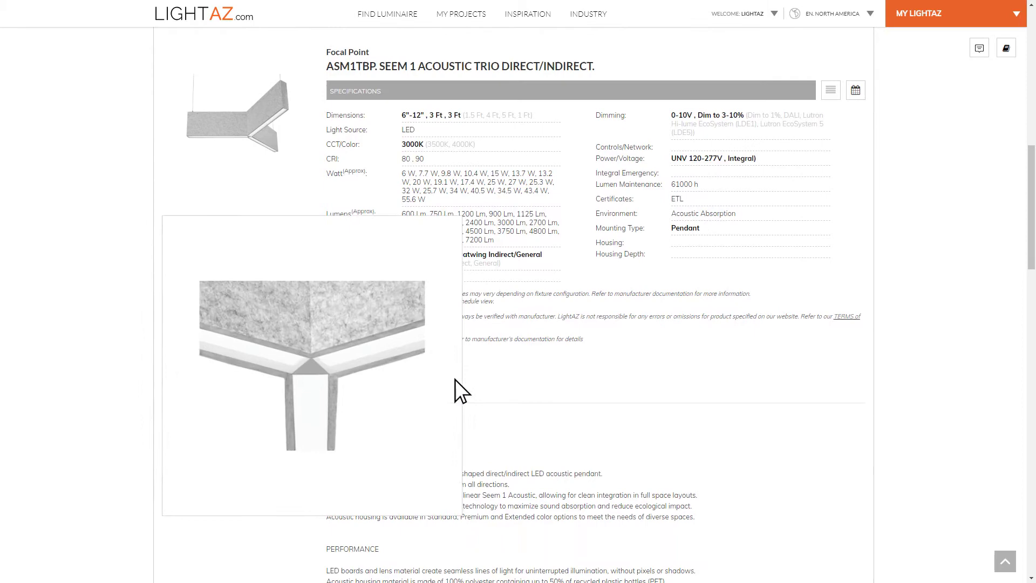
click(399, 375)
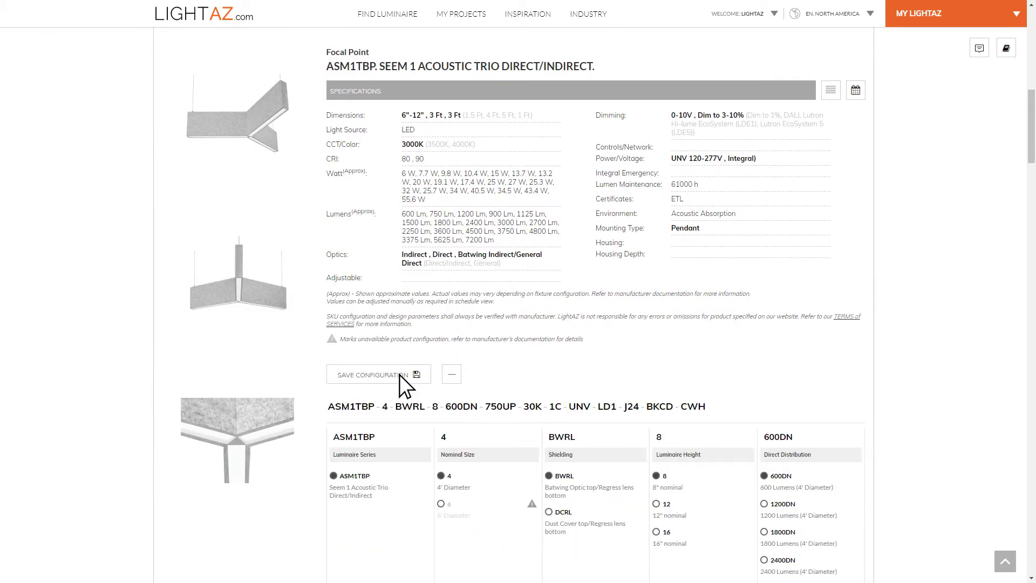
click(452, 375)
click(856, 223)
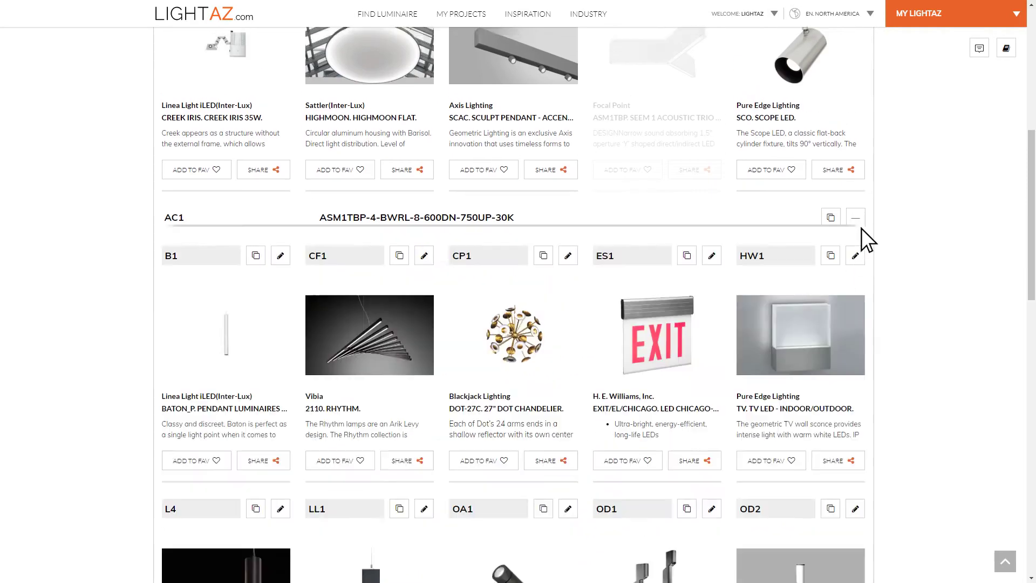
scroll(750, 305, up, 4)
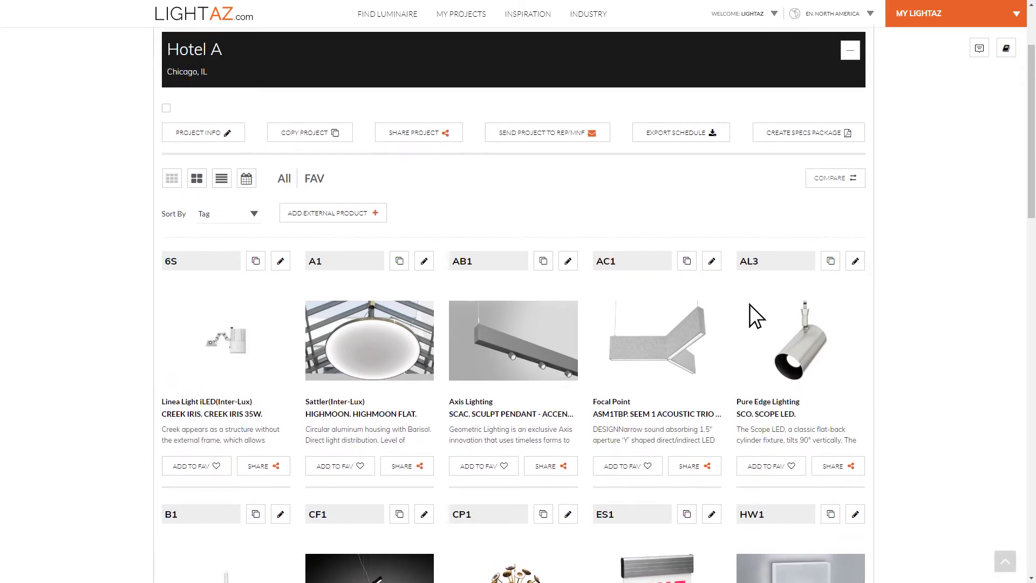
scroll(750, 305, up, 1)
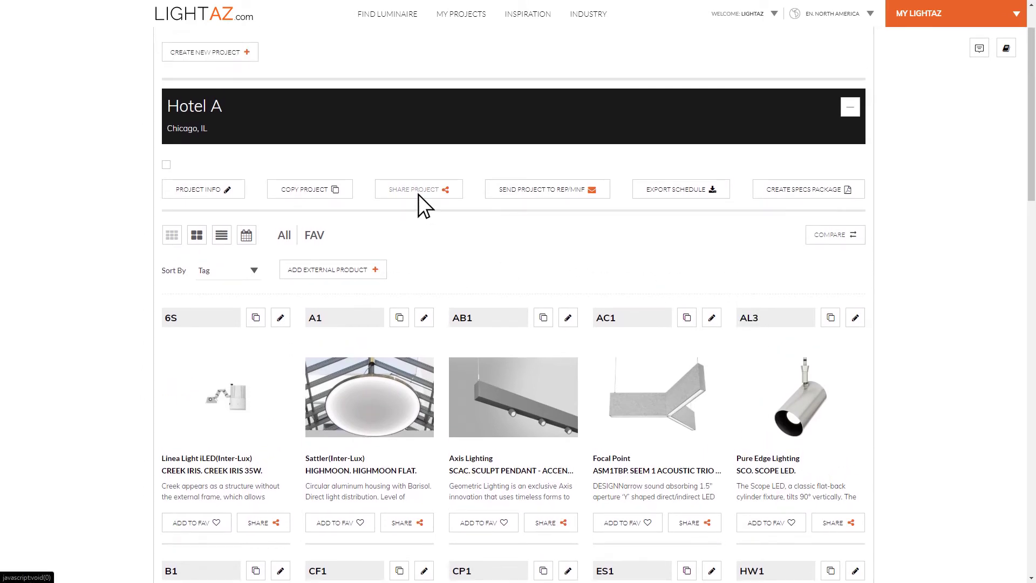
- Look at the form for sending the Hotel A project to a representative or manufacturer, and close it unsent
click(555, 193)
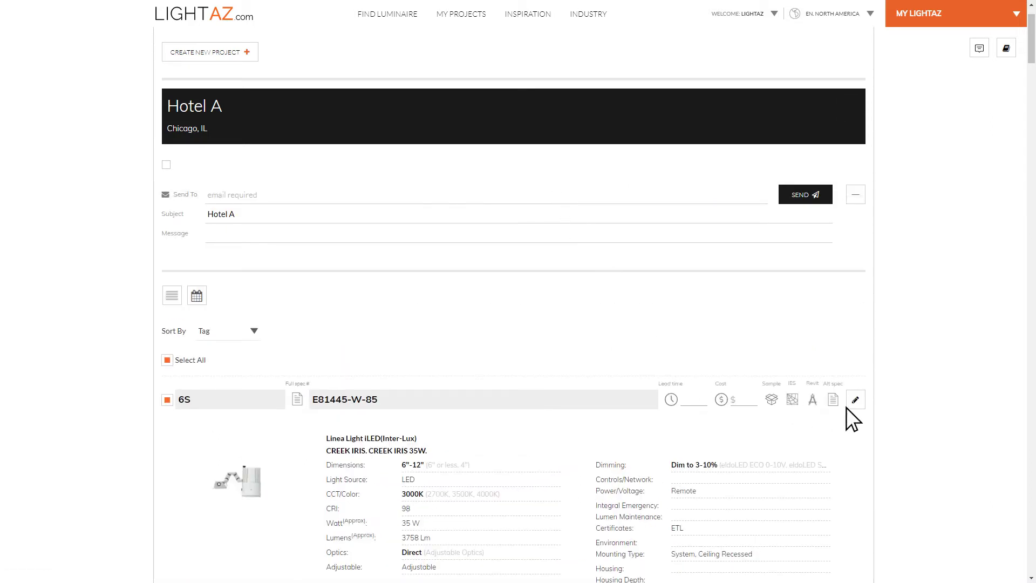
click(857, 195)
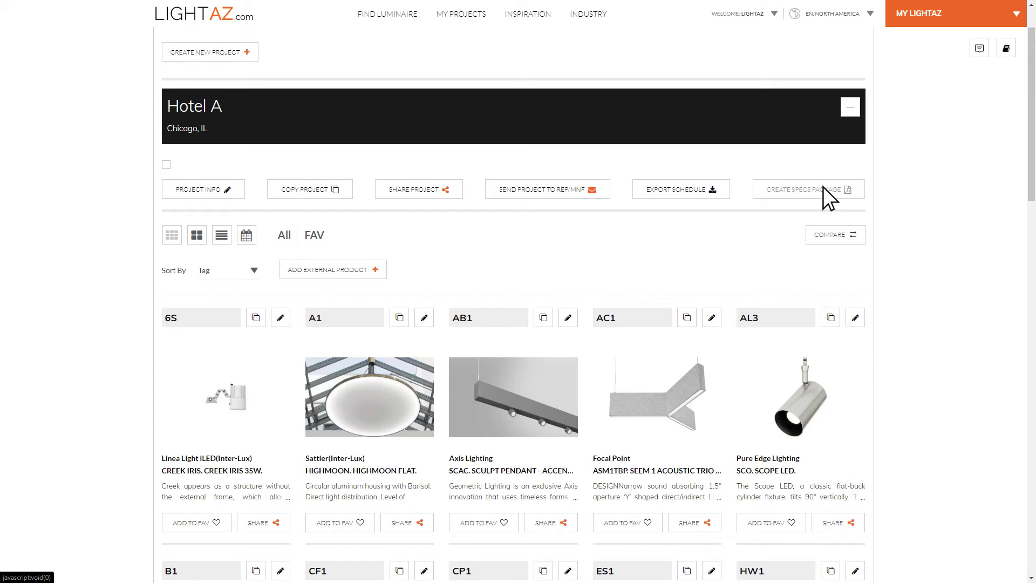
- Check the Downloads section of My LightAZ and close it again
click(941, 25)
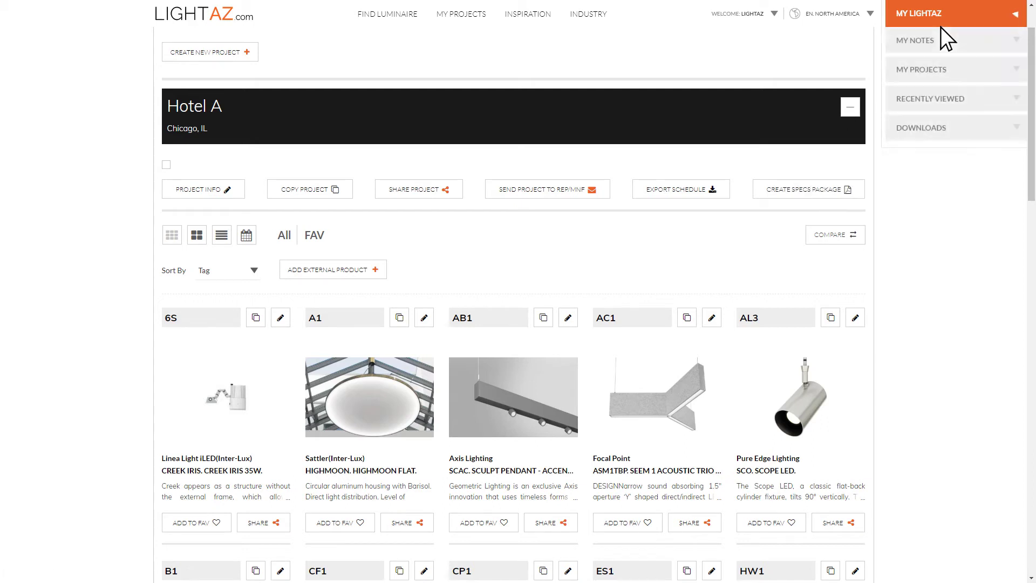
click(930, 130)
click(928, 131)
click(919, 11)
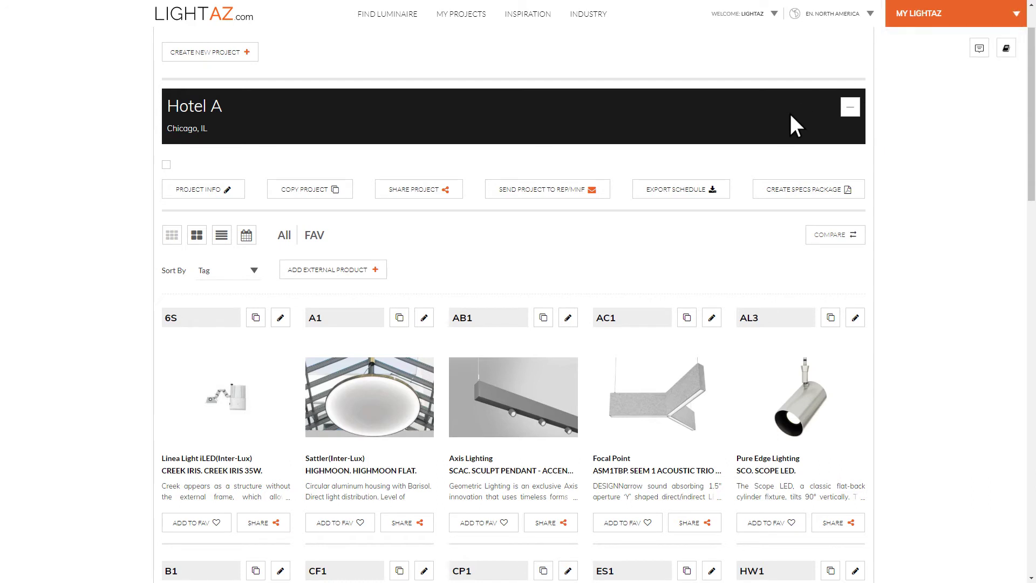
- Export the Hotel A fixture schedule with all fixtures selected, including 6S, sorted by tag
click(691, 189)
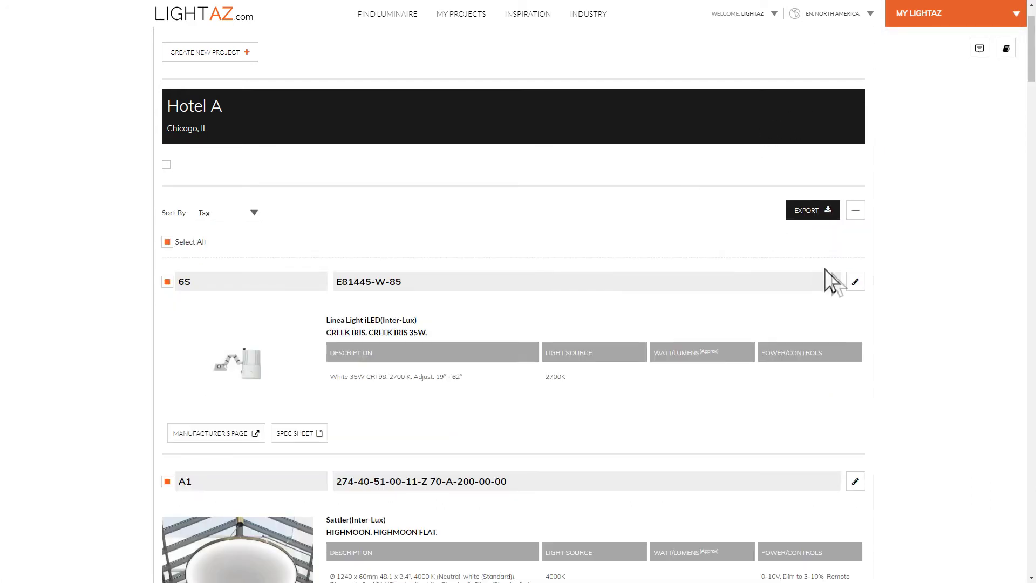
scroll(852, 229, down, 3)
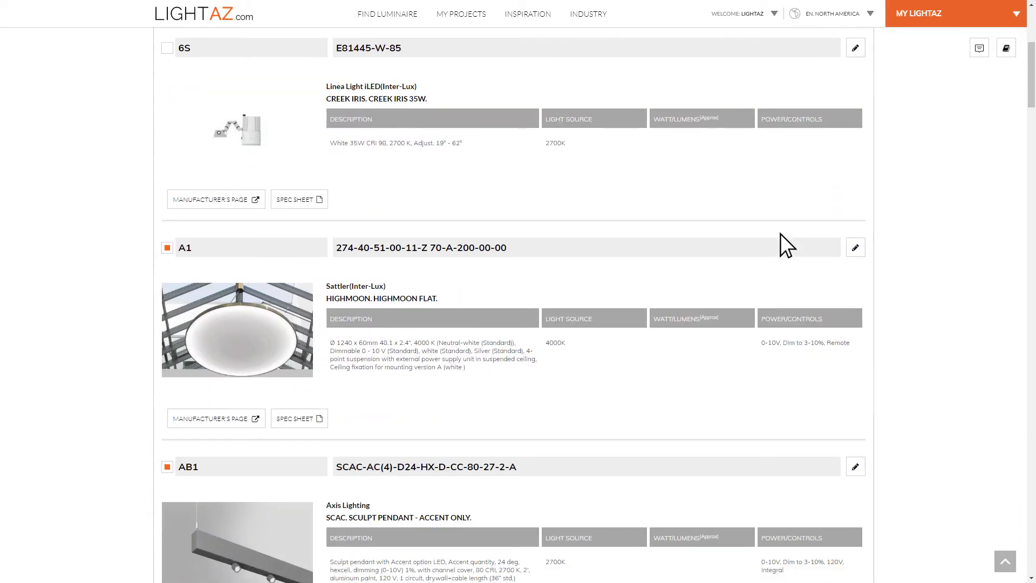
scroll(756, 237, up, 3)
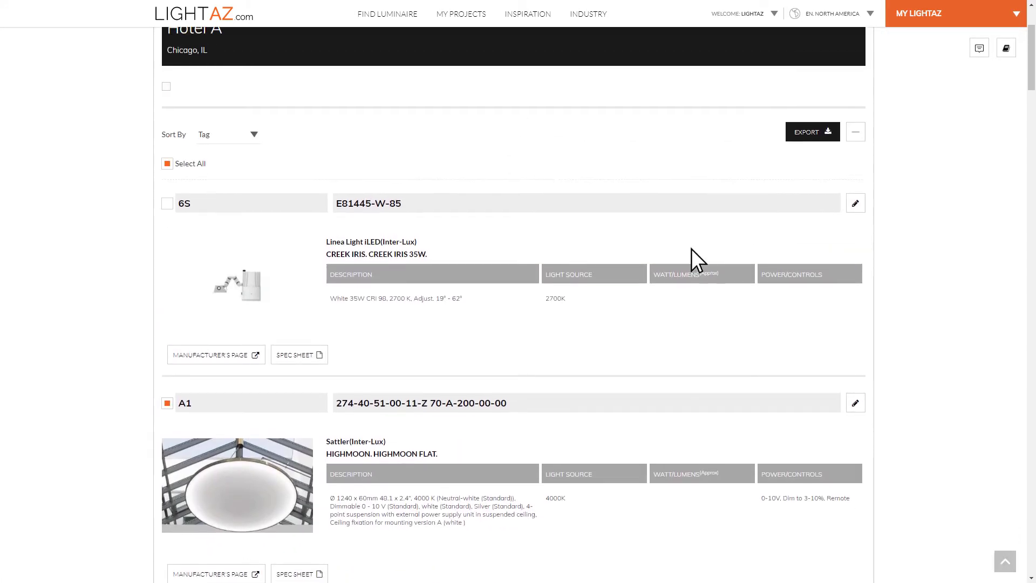
click(167, 210)
scroll(711, 313, up, 2)
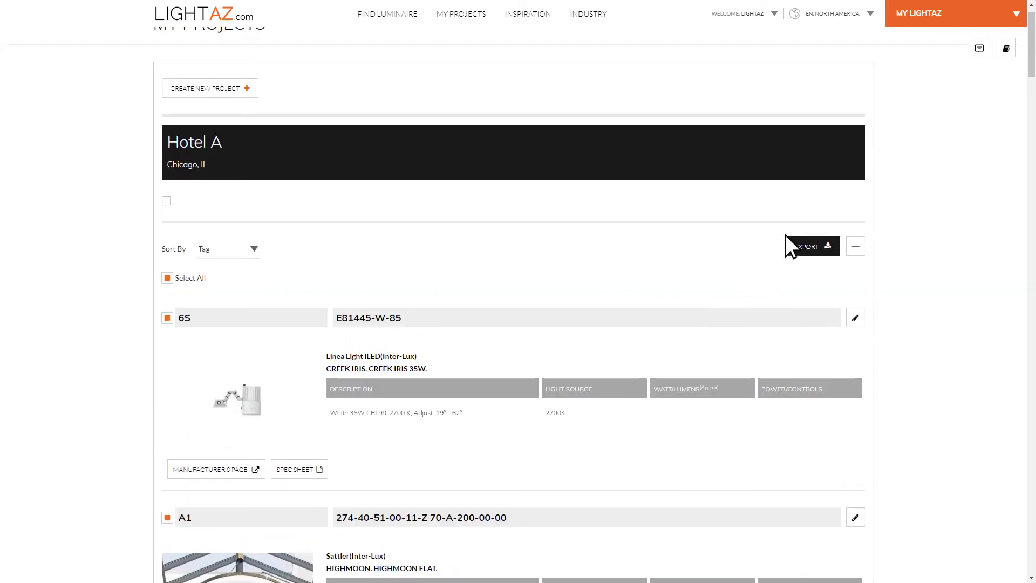
click(815, 249)
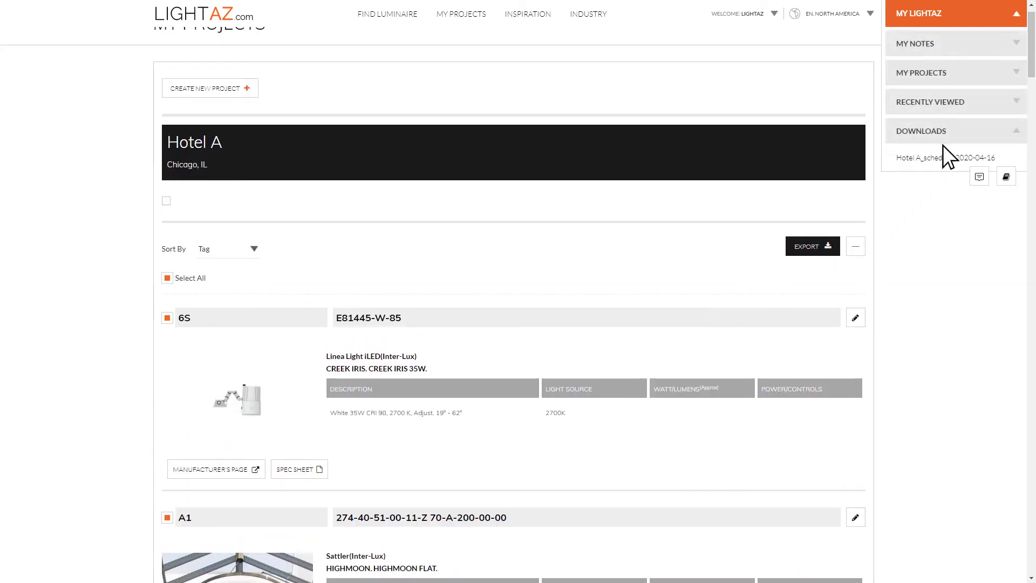
- Open the downloaded Hotel A schedule in Excel and widen its Description column
click(959, 156)
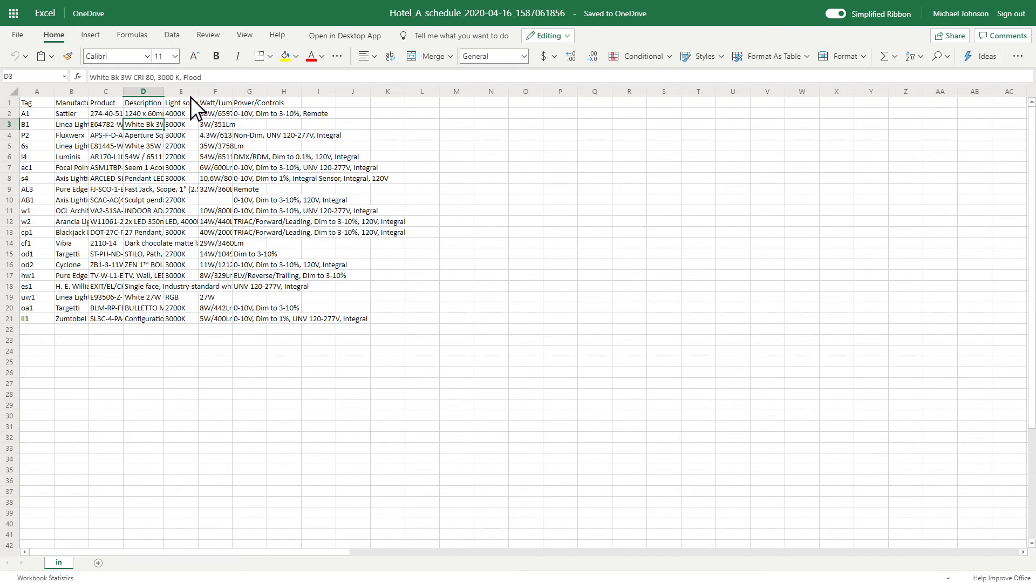
drag(164, 91, 220, 91)
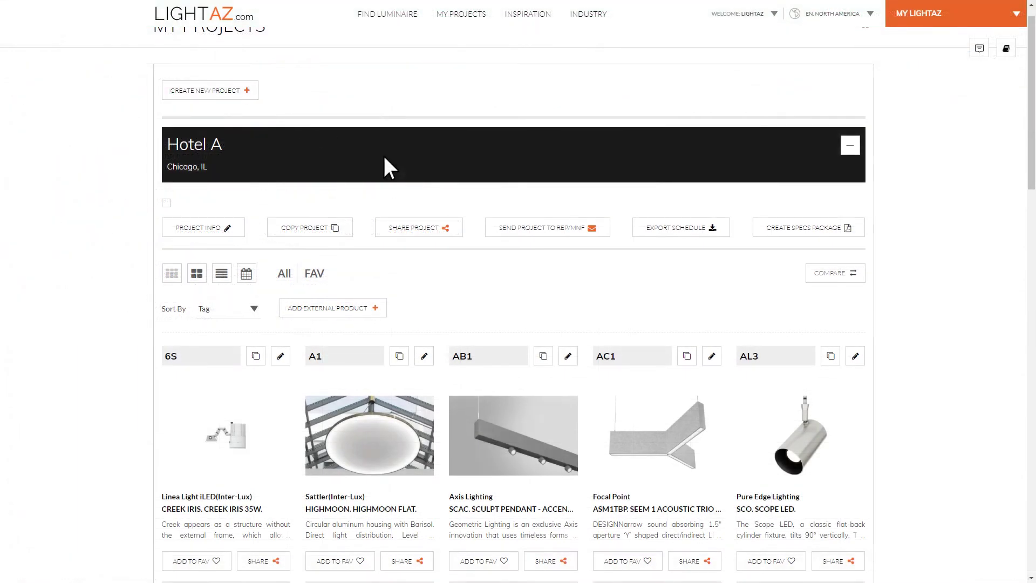
- Create a specs package of all Hotel A fixtures, open the downloaded zip archive and enlarge its window
click(787, 231)
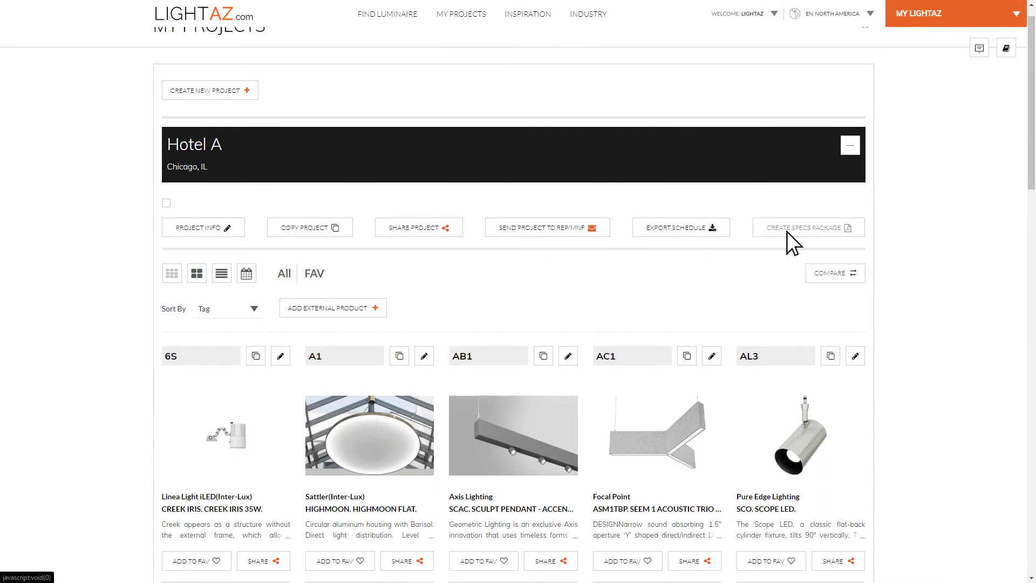
click(794, 281)
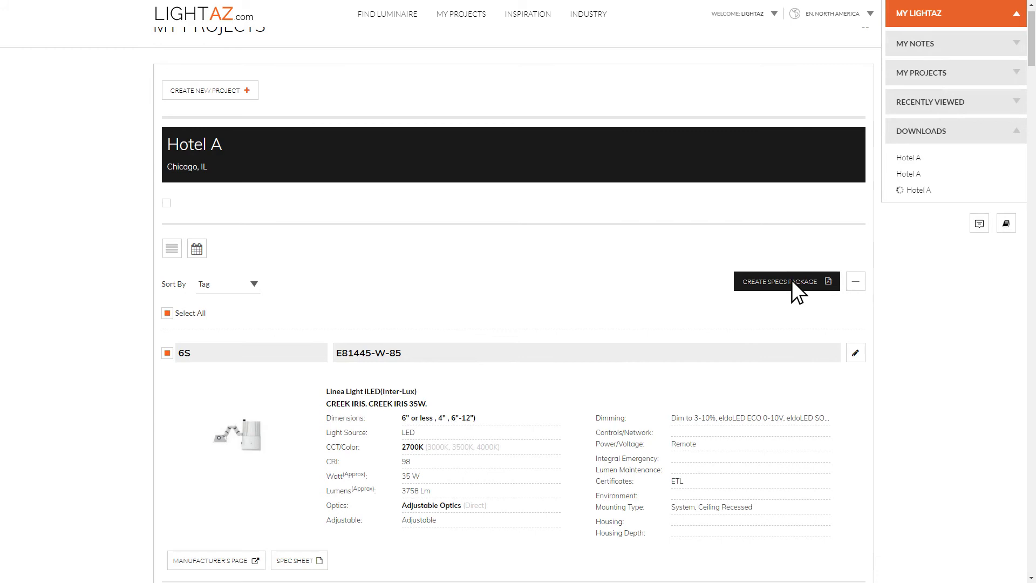
click(909, 158)
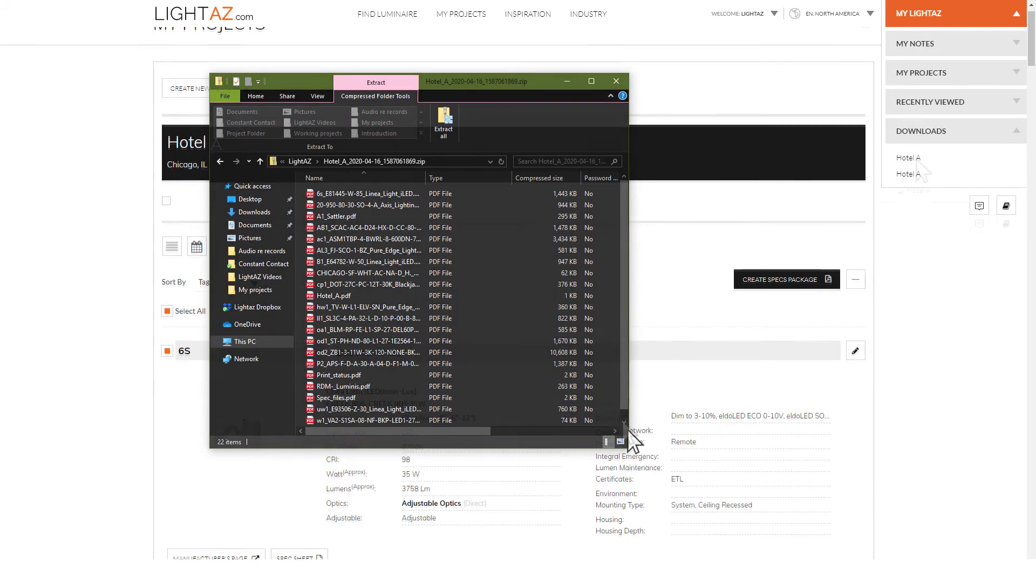
drag(630, 450, 706, 492)
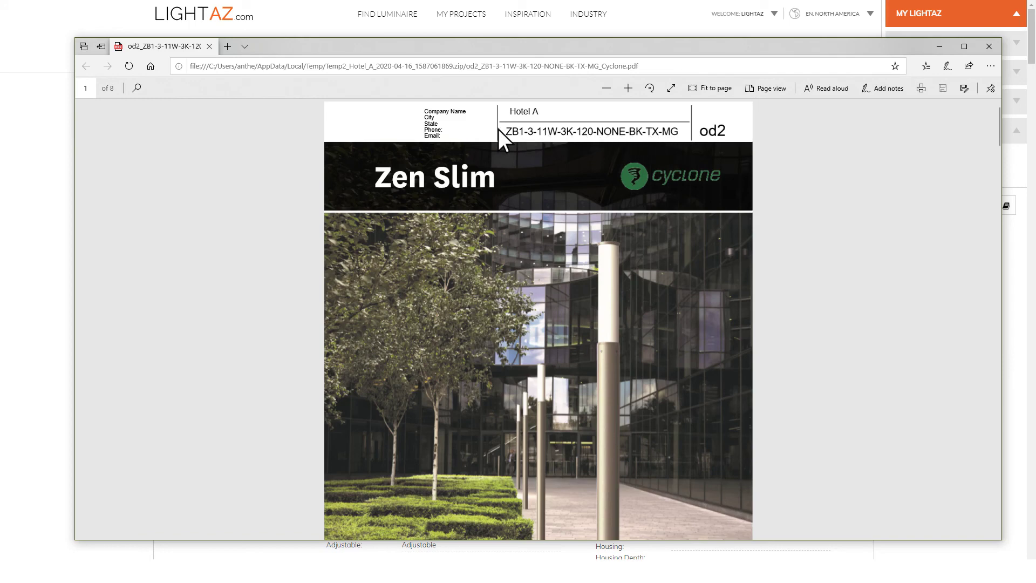
- Look through the Cyclone Zen Slim spec sheet for fixture od2, close it and leave the specs package view
scroll(605, 216, down, 8)
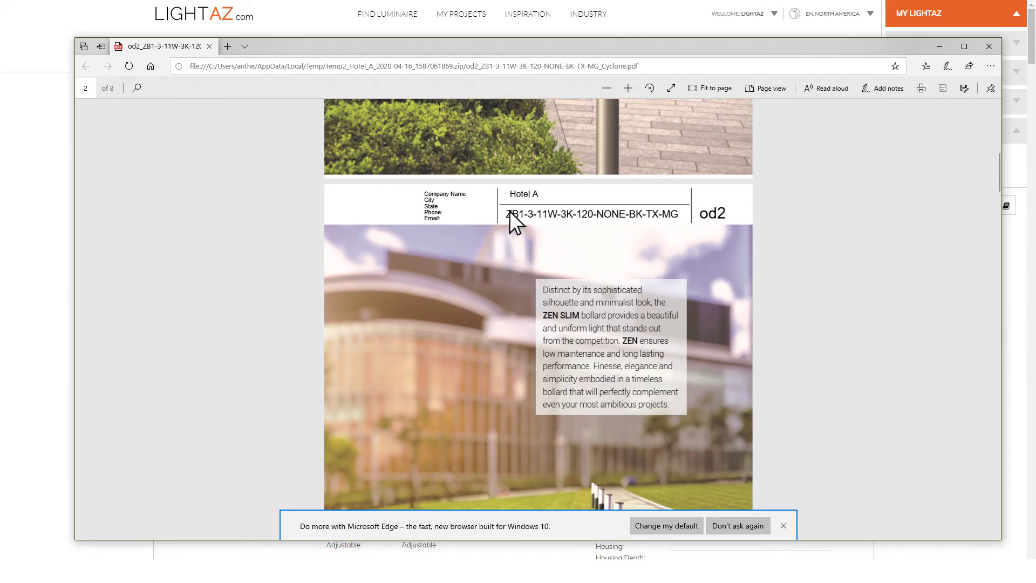
scroll(536, 230, up, 10)
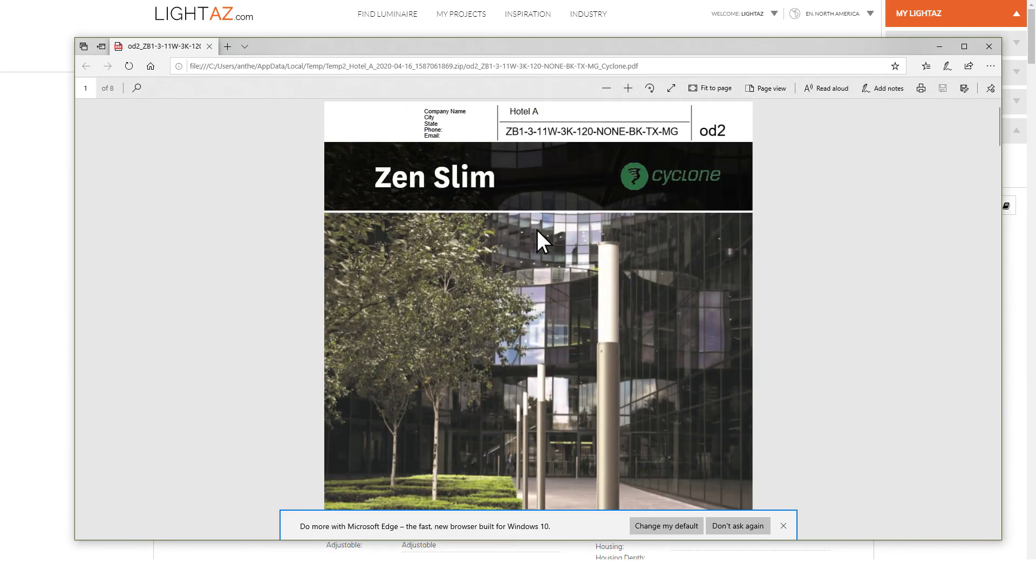
click(990, 47)
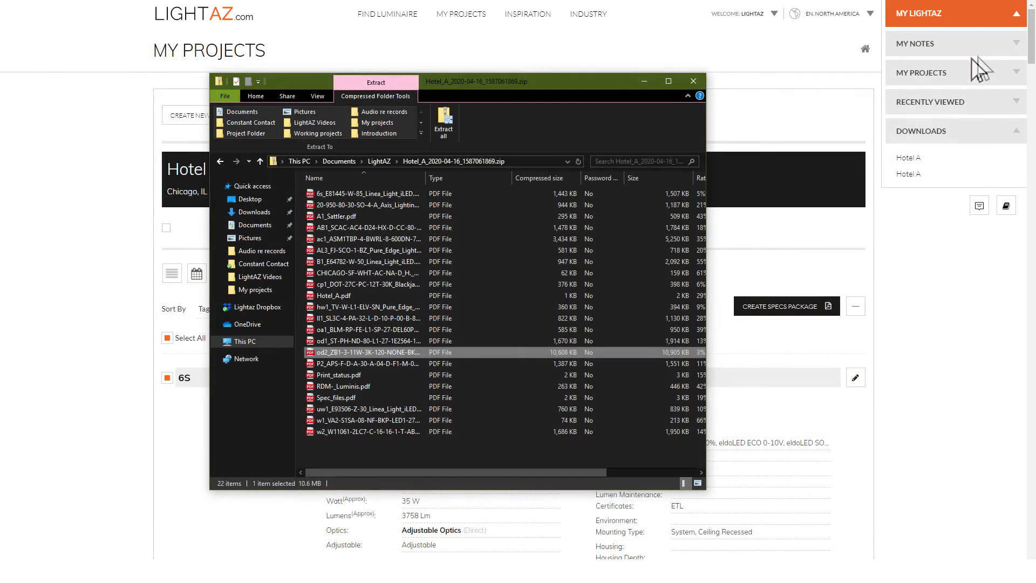
click(645, 83)
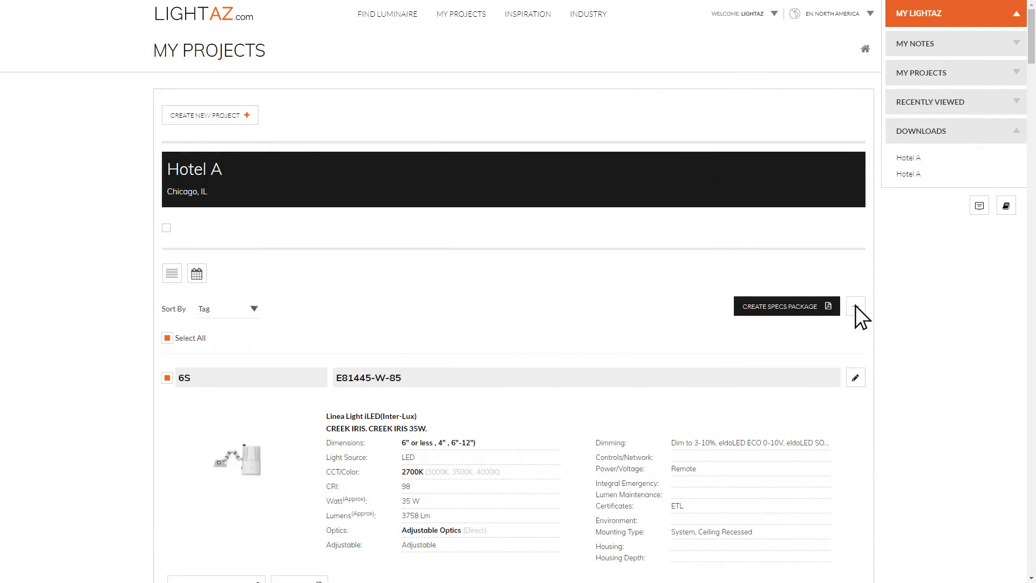
click(856, 305)
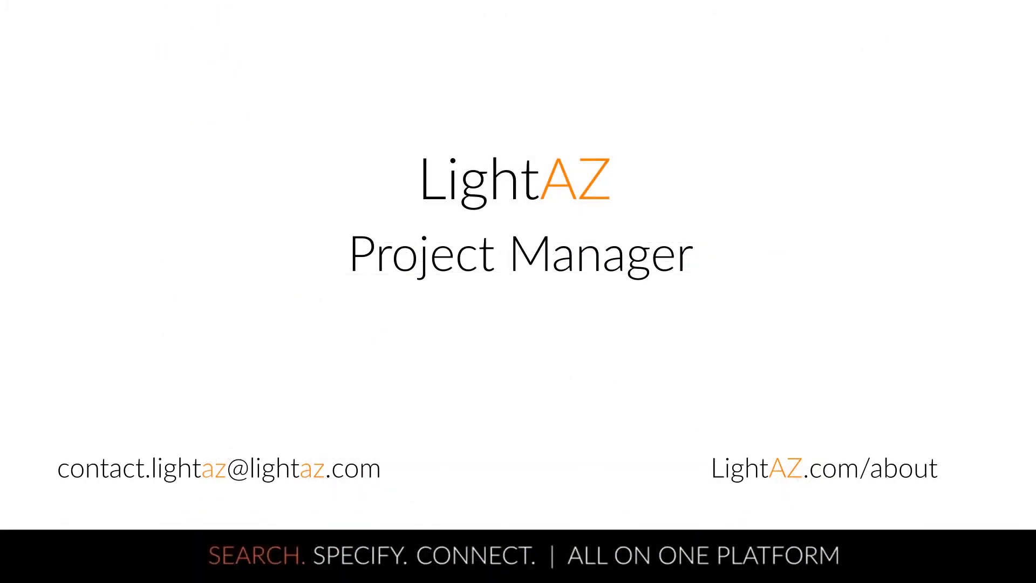